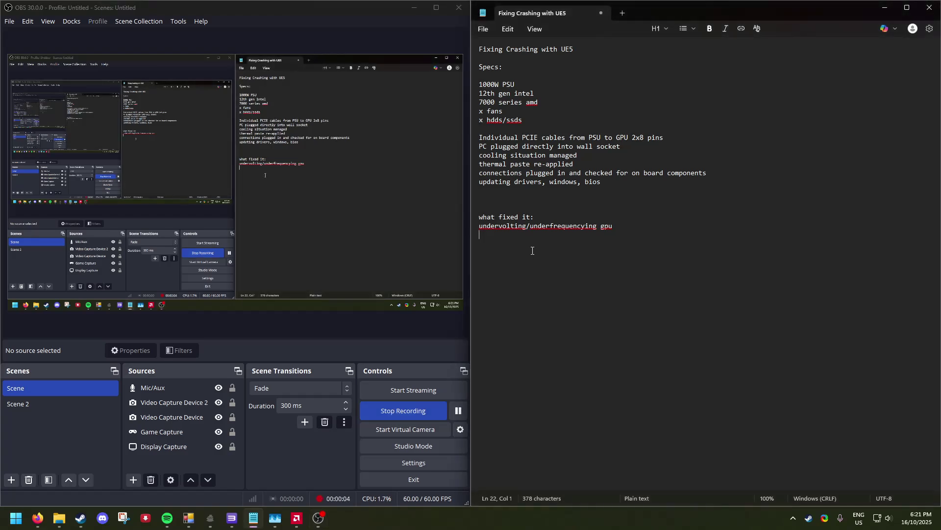
{"action": "left_click", "coordinate": [514, 199]}
{"action": "left_click", "coordinate": [487, 75]}
{"action": "left_click_drag", "start_coordinate": [487, 75], "coordinate": [473, 102]}
{"action": "left_click", "coordinate": [492, 92]}
{"action": "left_click", "coordinate": [546, 108]}
{"action": "left_click", "coordinate": [544, 118]}
{"action": "left_click", "coordinate": [795, 519]}
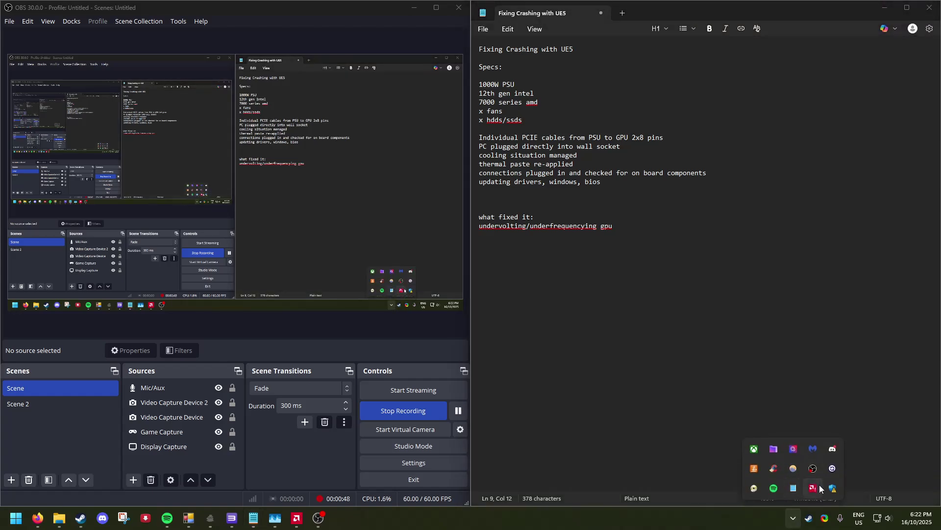
{"action": "right_click", "coordinate": [820, 486]}
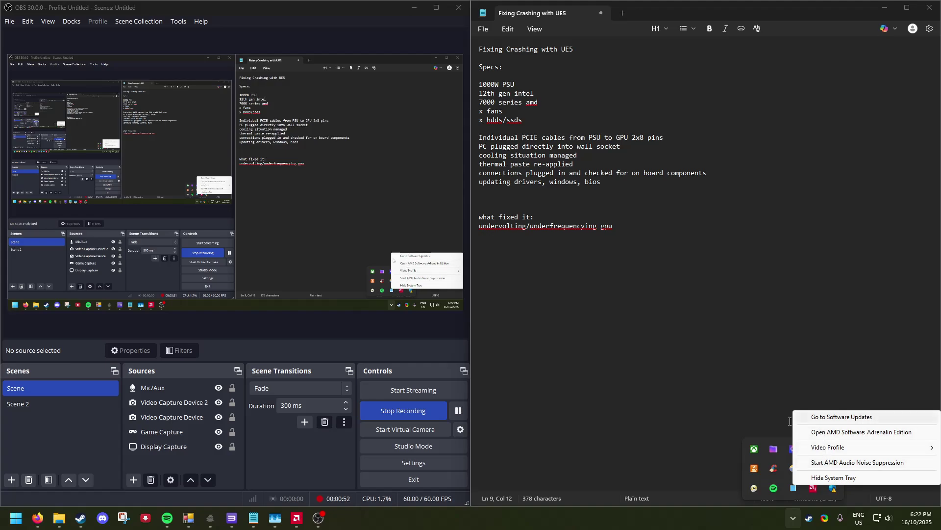
{"action": "left_click", "coordinate": [826, 432]}
{"action": "left_click", "coordinate": [296, 518]}
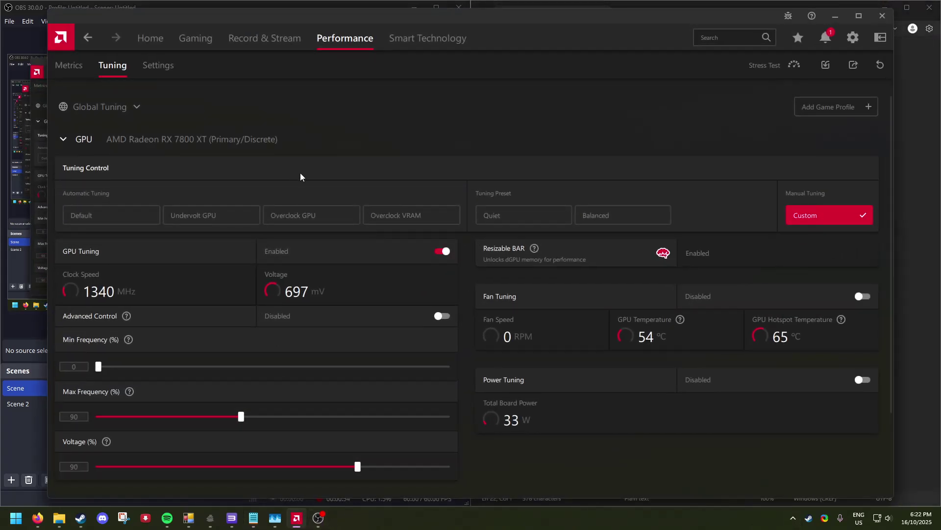
{"action": "left_click", "coordinate": [144, 38]}
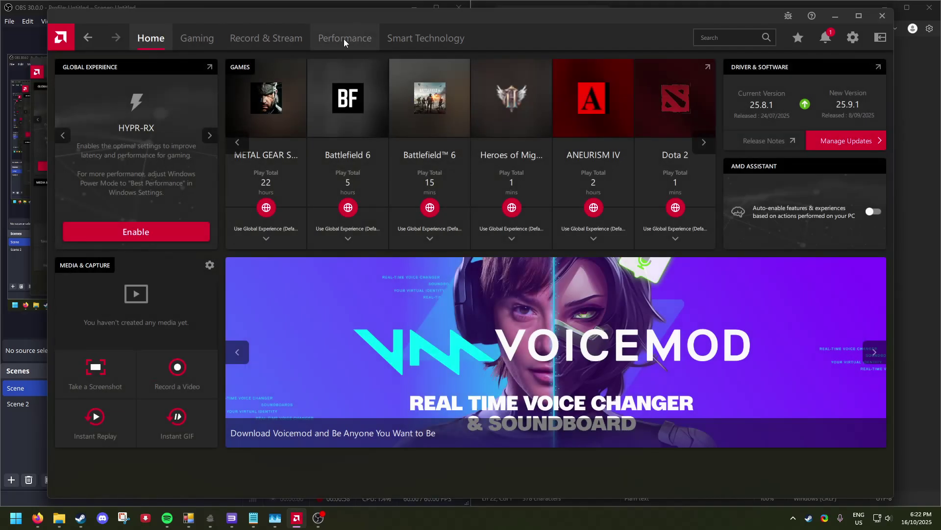
{"action": "left_click", "coordinate": [343, 39]}
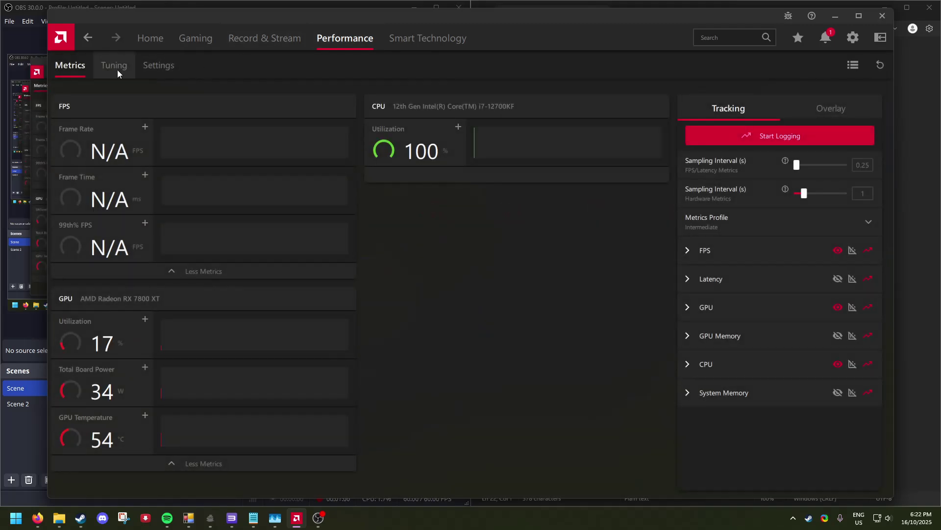
{"action": "left_click", "coordinate": [116, 69]}
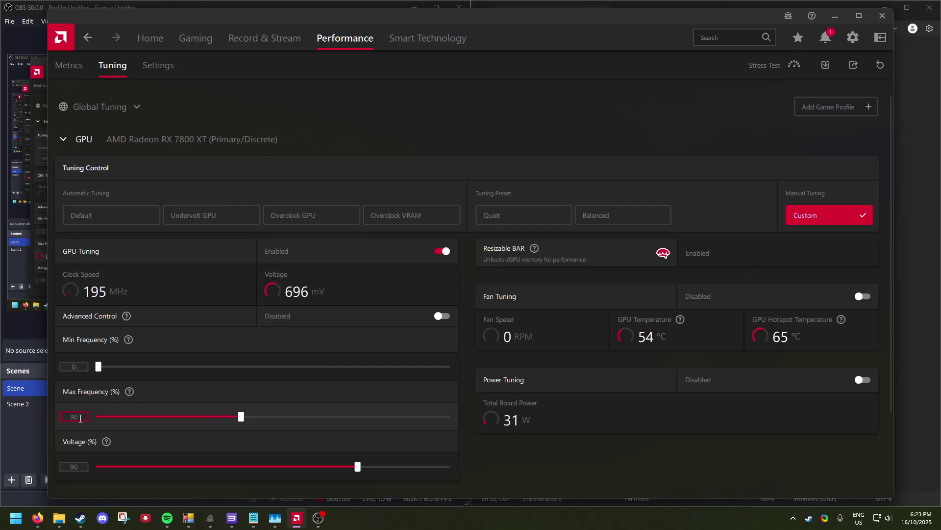
{"action": "left_click", "coordinate": [837, 16]}
{"action": "left_click", "coordinate": [750, 70]}
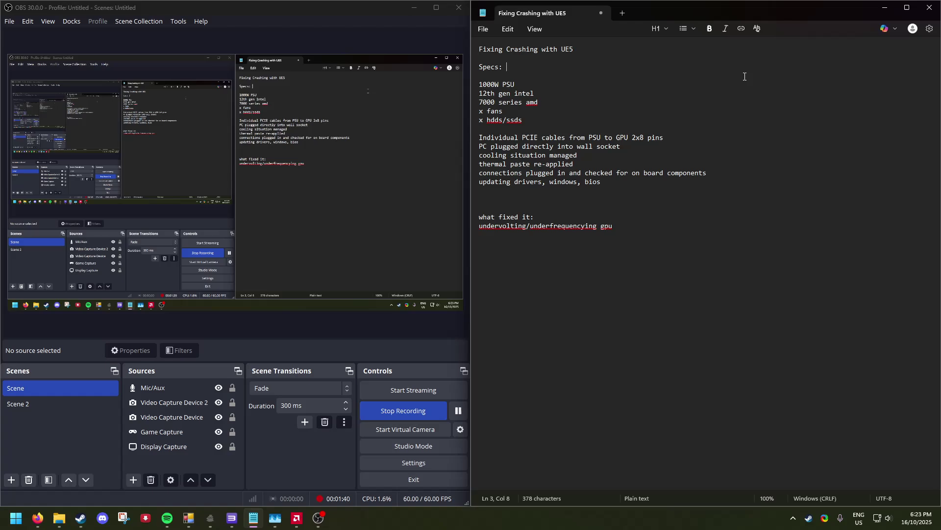
{"action": "left_click", "coordinate": [568, 196]}
{"action": "left_click", "coordinate": [579, 130]}
{"action": "left_click", "coordinate": [583, 140]}
{"action": "left_click", "coordinate": [629, 146]}
{"action": "left_click", "coordinate": [615, 172]}
{"action": "left_click_drag", "start_coordinate": [515, 181], "coordinate": [545, 181]}
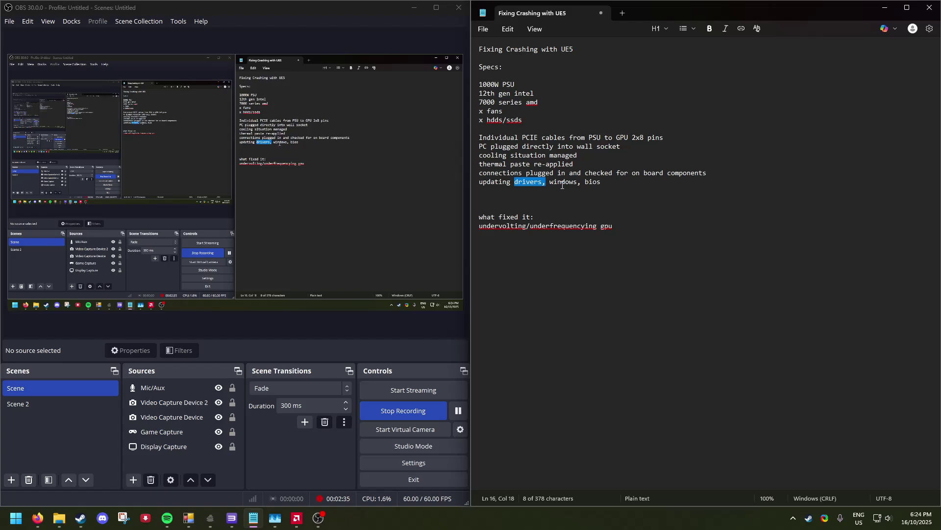
{"action": "left_click", "coordinate": [566, 191]}
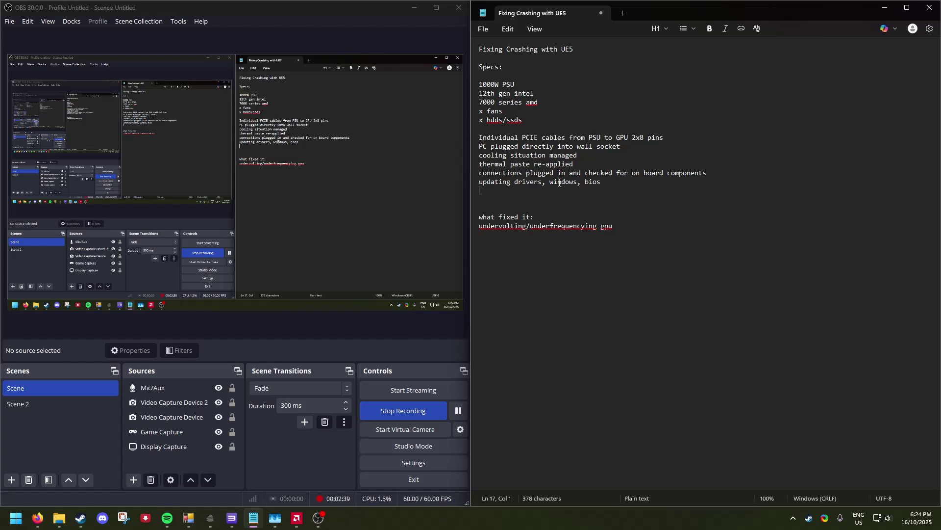
{"action": "left_click", "coordinate": [560, 182]}
{"action": "double_click", "coordinate": [588, 185]}
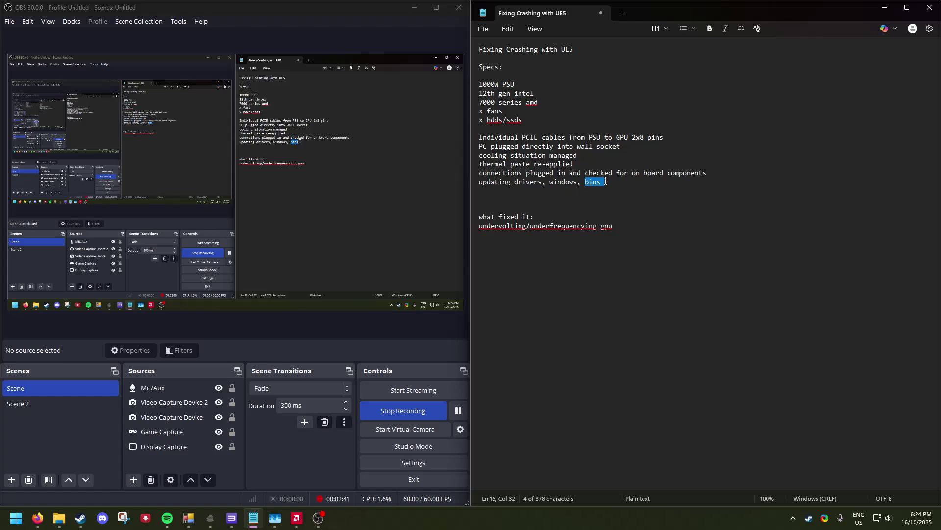
{"action": "left_click", "coordinate": [610, 188]}
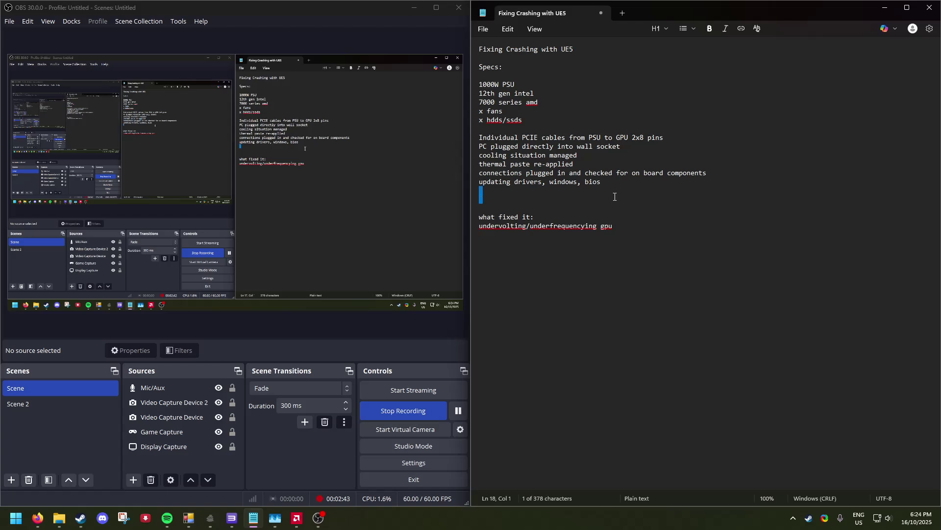
{"action": "left_click", "coordinate": [514, 196]}
{"action": "left_click_drag", "start_coordinate": [612, 226], "coordinate": [467, 230]}
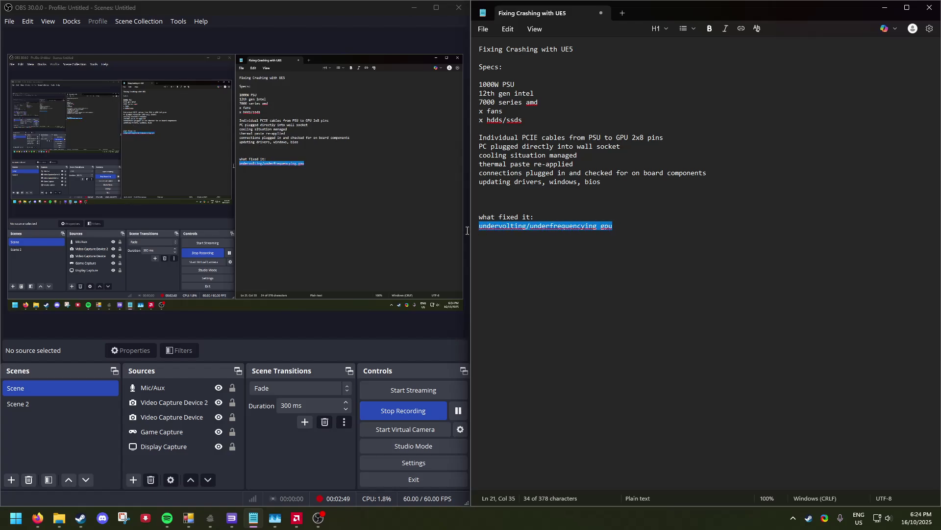
{"action": "left_click", "coordinate": [559, 206]}
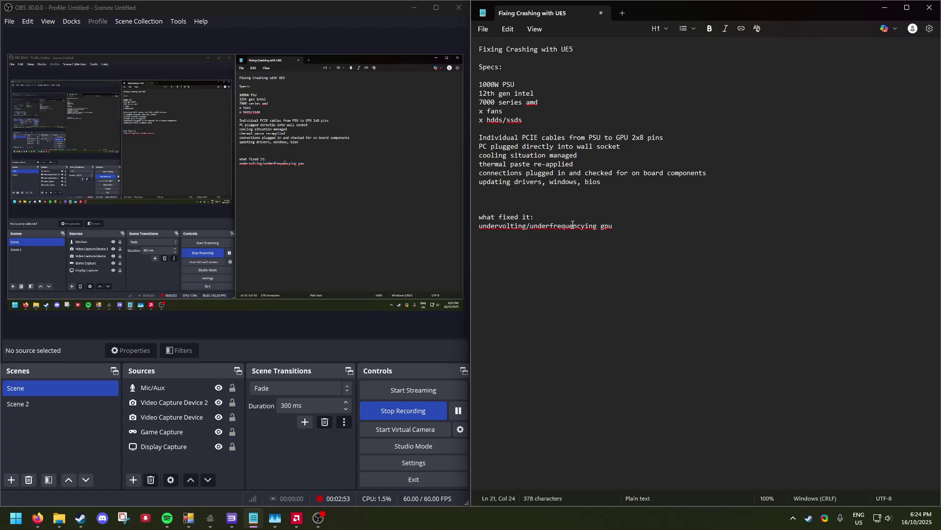
{"action": "right_click", "coordinate": [572, 227]}
{"action": "left_click", "coordinate": [567, 206]}
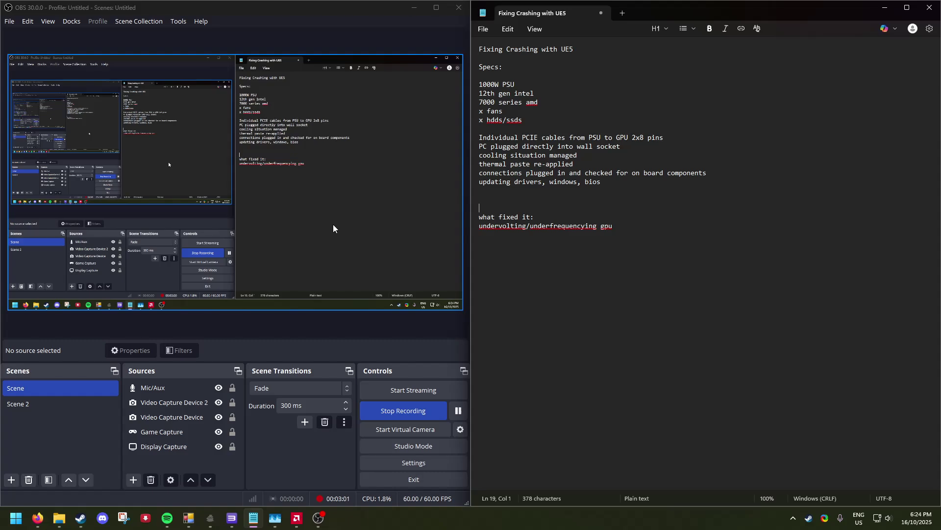
{"action": "triple_click", "coordinate": [482, 49]}
{"action": "left_click", "coordinate": [587, 54]}
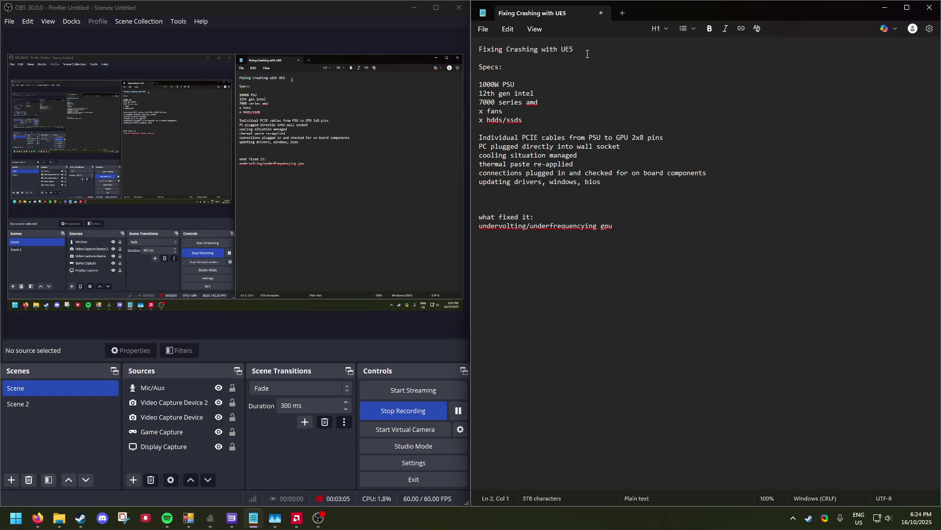